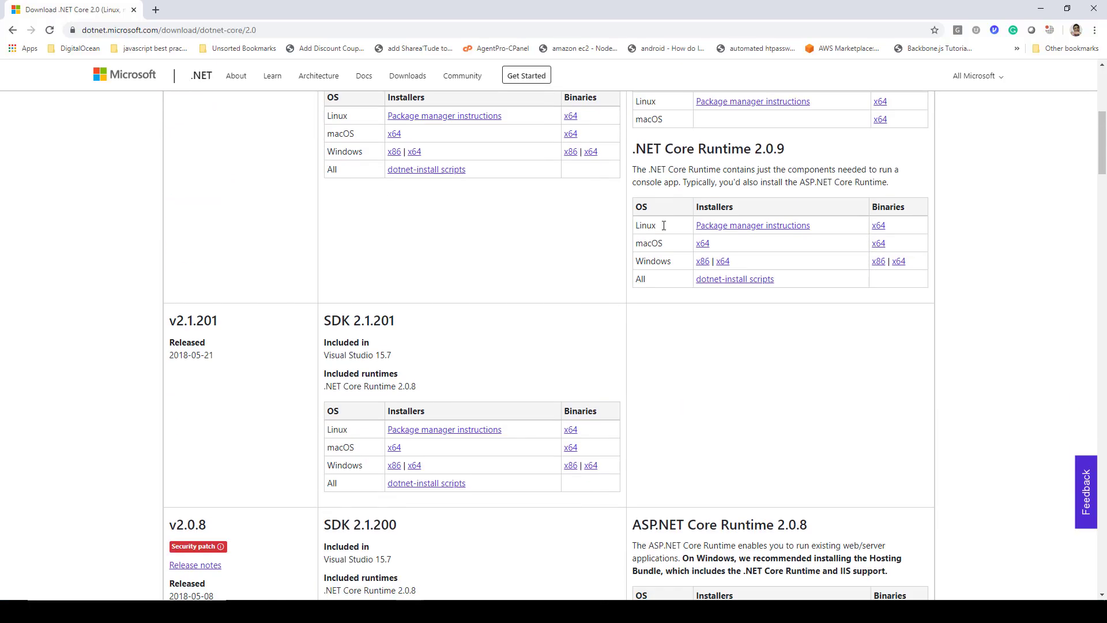
{"action": "scroll", "coordinate": [663, 225], "scroll_direction": "down", "scroll_amount": 1}
{"action": "scroll", "coordinate": [663, 225], "scroll_direction": "down", "scroll_amount": 1}
{"action": "scroll", "coordinate": [664, 230], "scroll_direction": "down", "scroll_amount": 1}
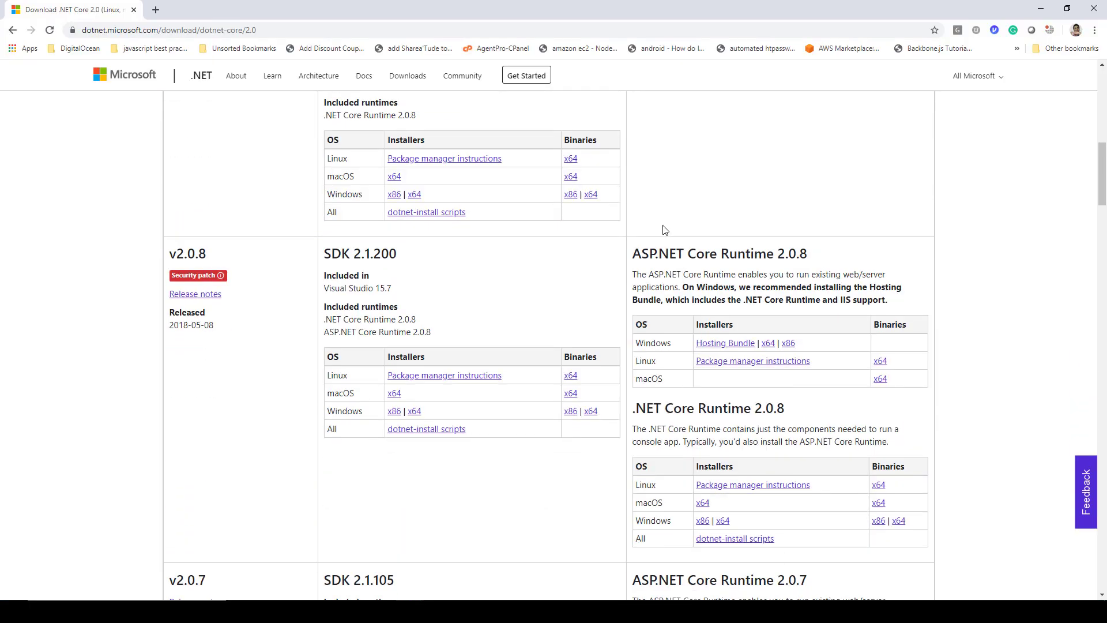
{"action": "scroll", "coordinate": [663, 229], "scroll_direction": "up", "scroll_amount": 3}
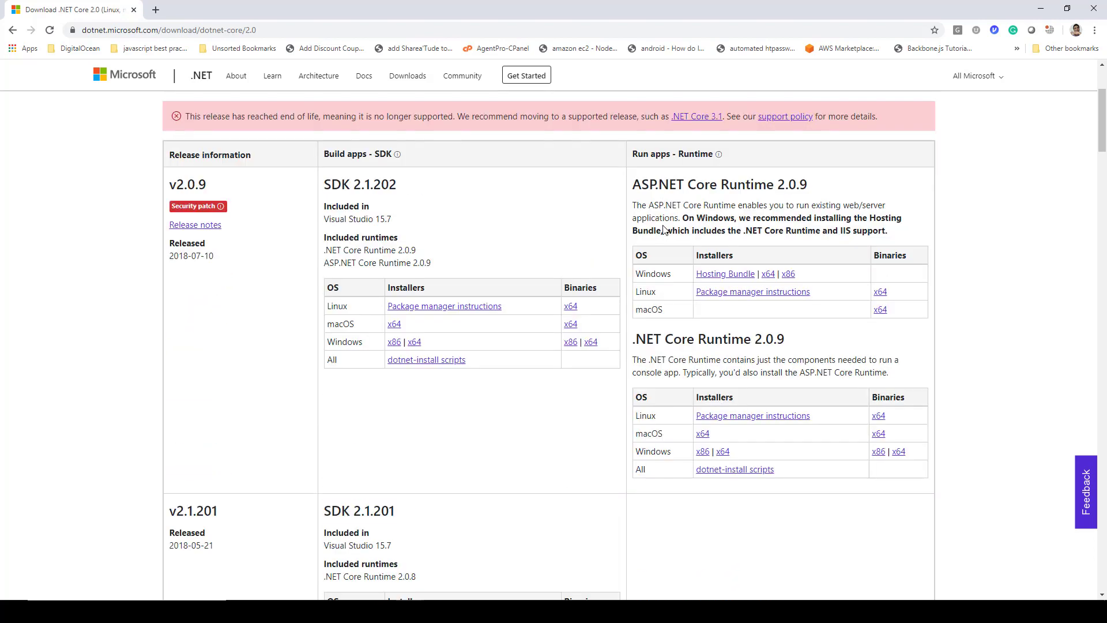
{"action": "scroll", "coordinate": [664, 229], "scroll_direction": "up", "scroll_amount": 2}
Select the dotnet.microsoft.com/download/dotnet-core/2.0 address in the address bar
{"action": "left_click", "coordinate": [103, 31]}
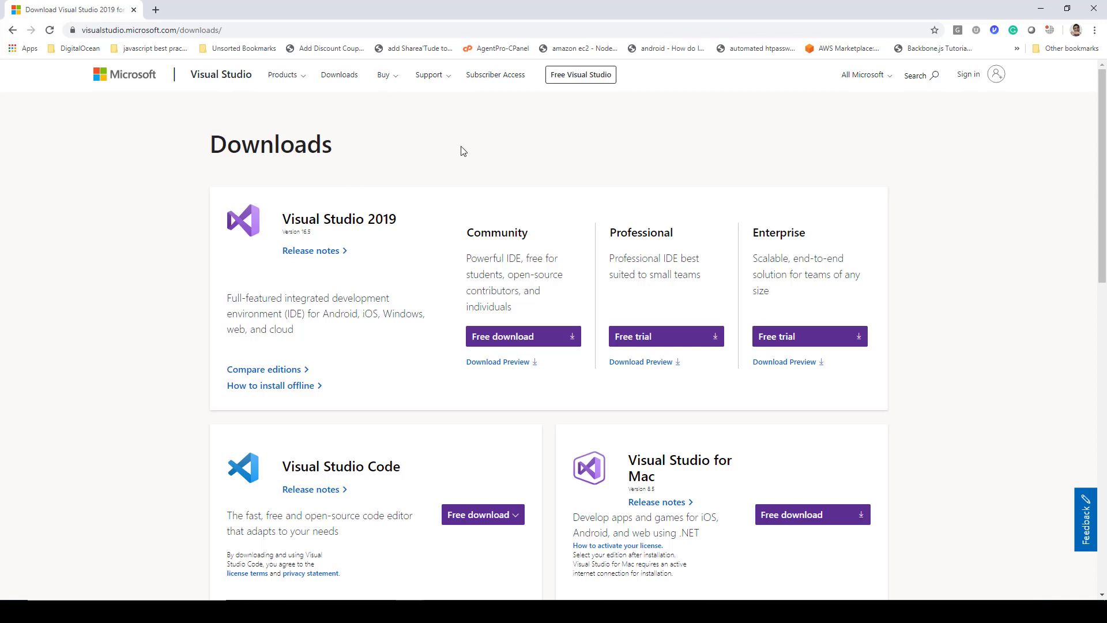
Select the visualstudio.microsoft.com/downloads/ address in the address bar
{"action": "left_click", "coordinate": [112, 29]}
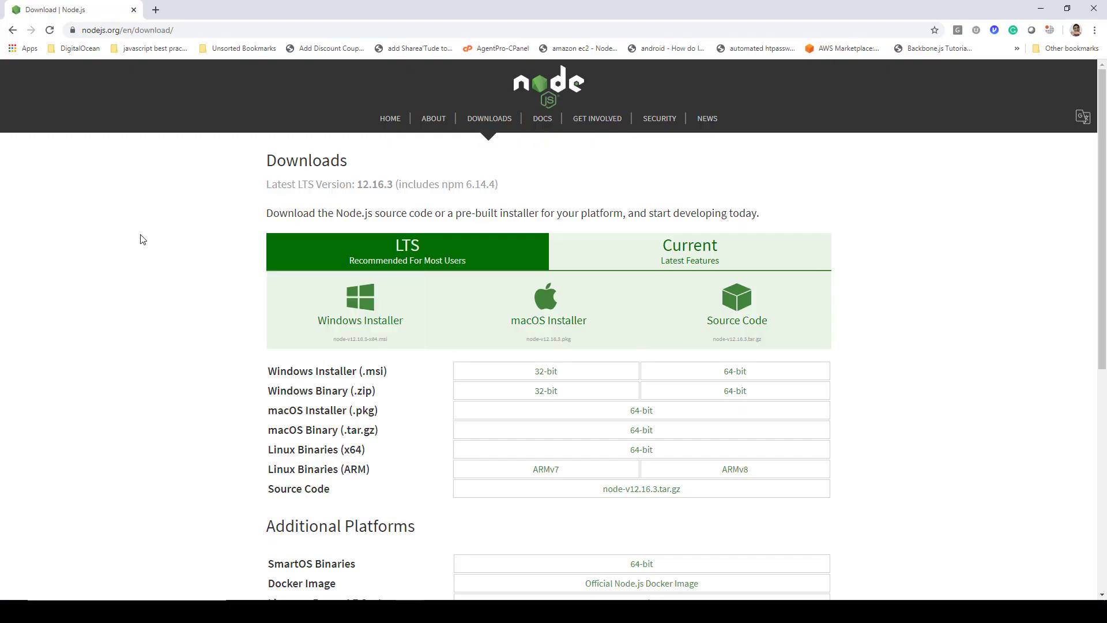
Select the nodejs.org/en/download/ address in the address bar
{"action": "left_click", "coordinate": [213, 27]}
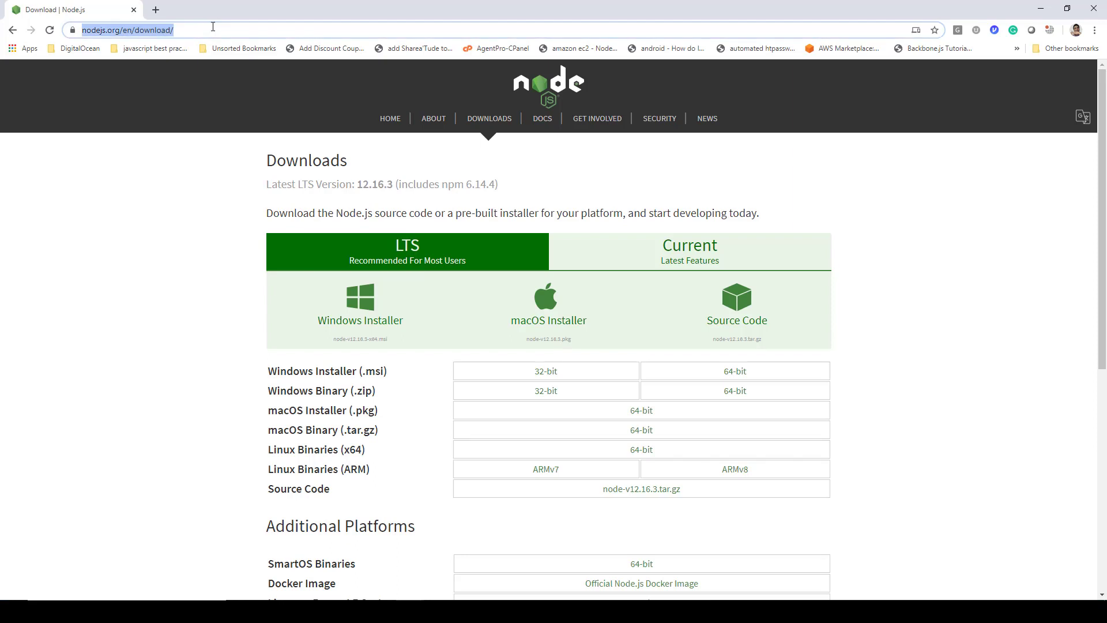